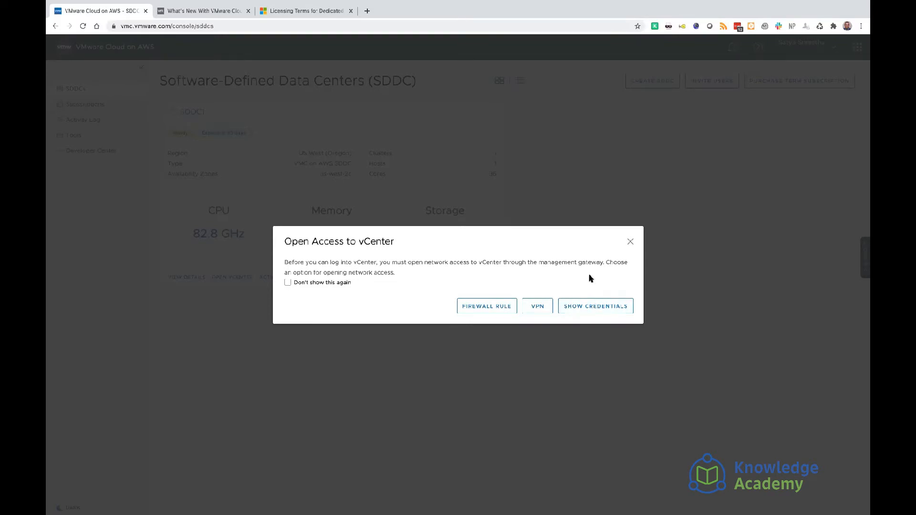
Step: Try to open the SDDC's vCenter from the default vCenter credentials dialog, and close that dialog back in the VMware Cloud console
{"action": "left_click", "coordinate": [583, 306]}
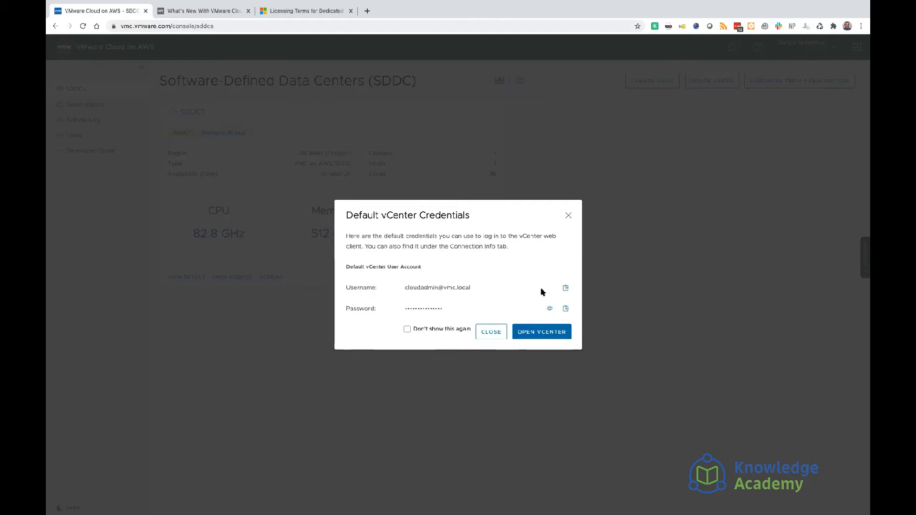
{"action": "left_click", "coordinate": [537, 333]}
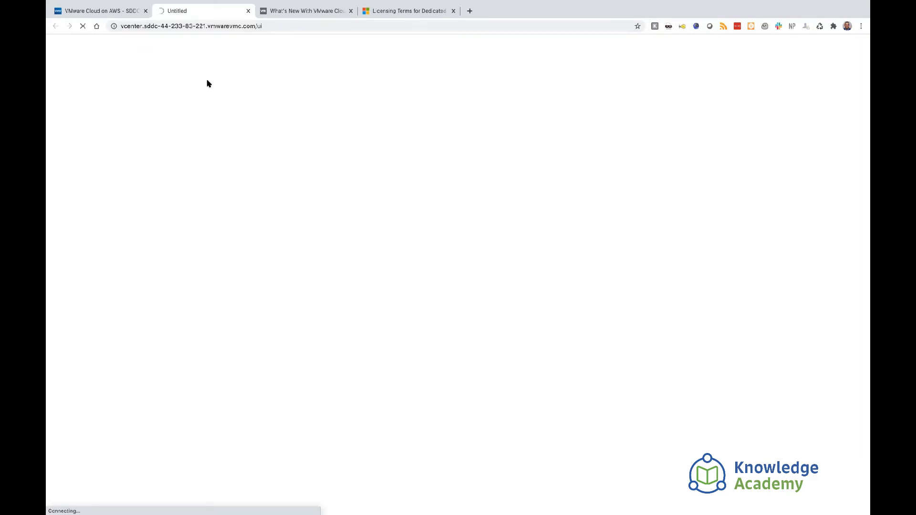
{"action": "left_click", "coordinate": [108, 11]}
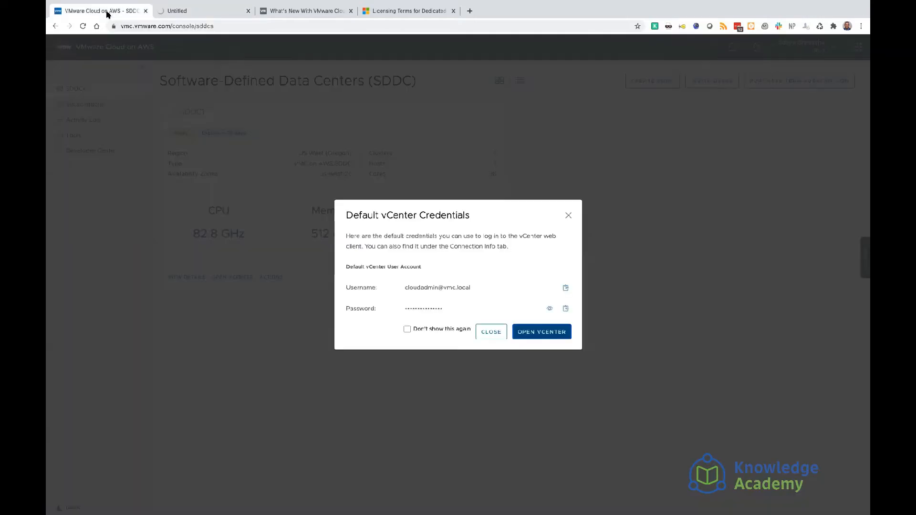
{"action": "left_click", "coordinate": [492, 333]}
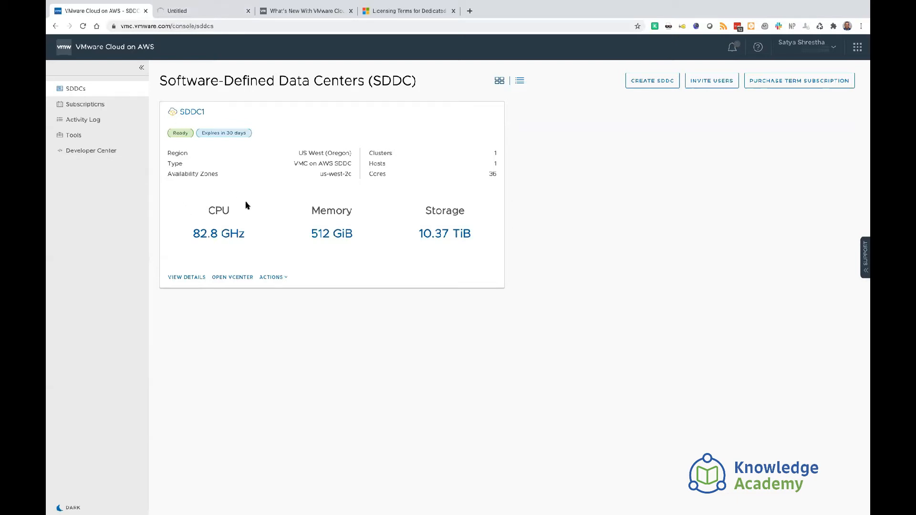
Step: Open SDDC1's networking and security settings, check the vCenter page's connection, and display the gateway firewall rules for the Management Gateway
{"action": "left_click", "coordinate": [189, 279]}
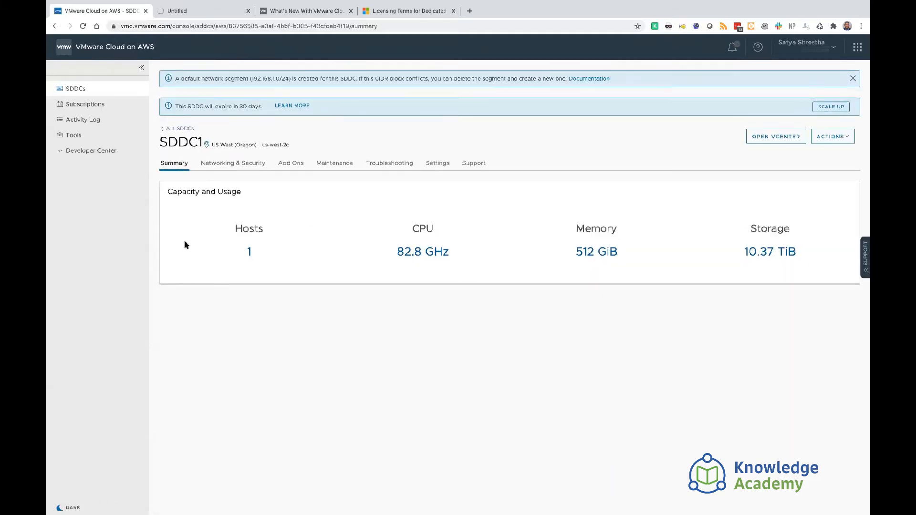
{"action": "left_click", "coordinate": [220, 168]}
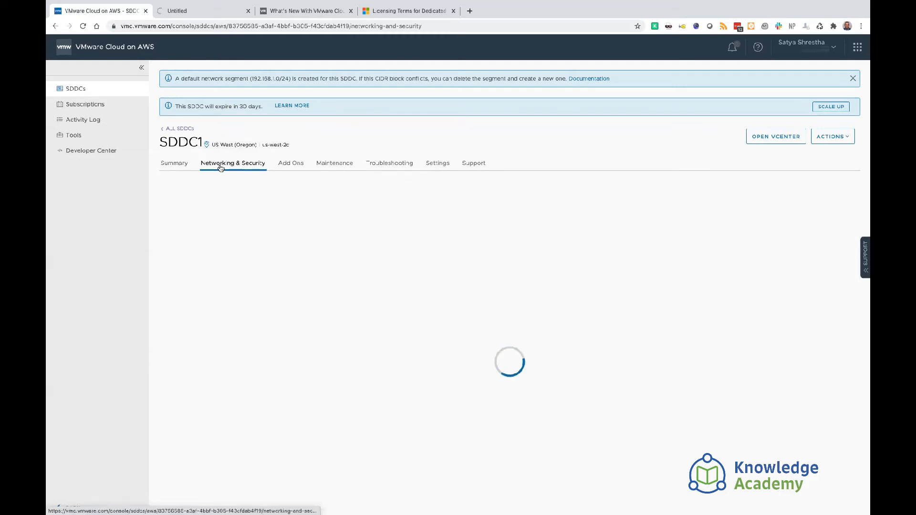
{"action": "left_click", "coordinate": [184, 11]}
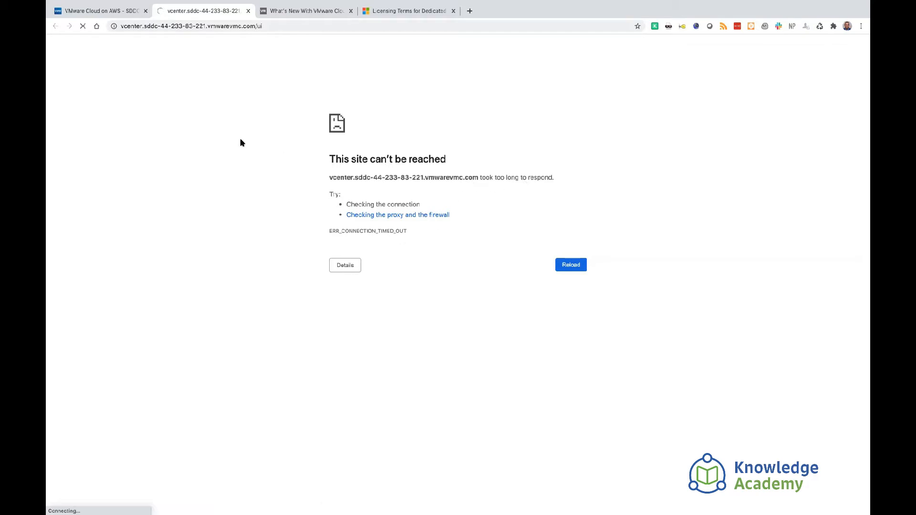
{"action": "left_click", "coordinate": [108, 11]}
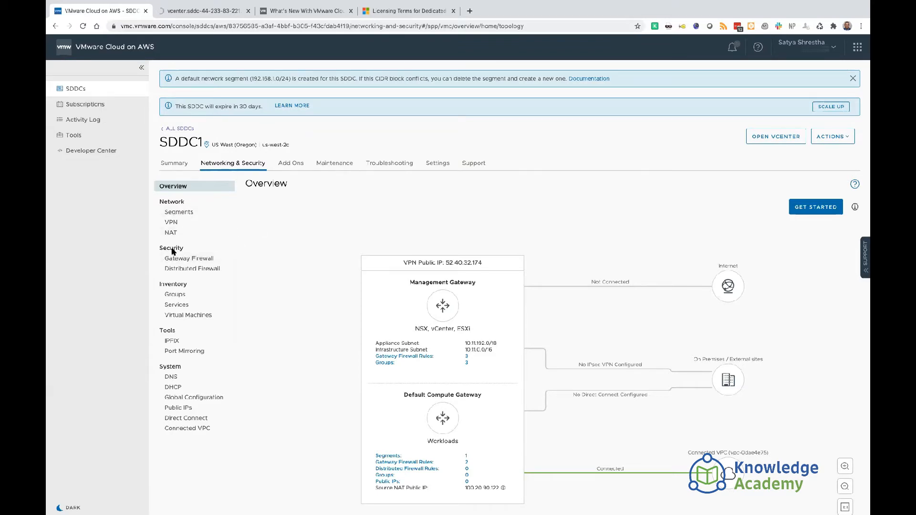
{"action": "left_click", "coordinate": [198, 264]}
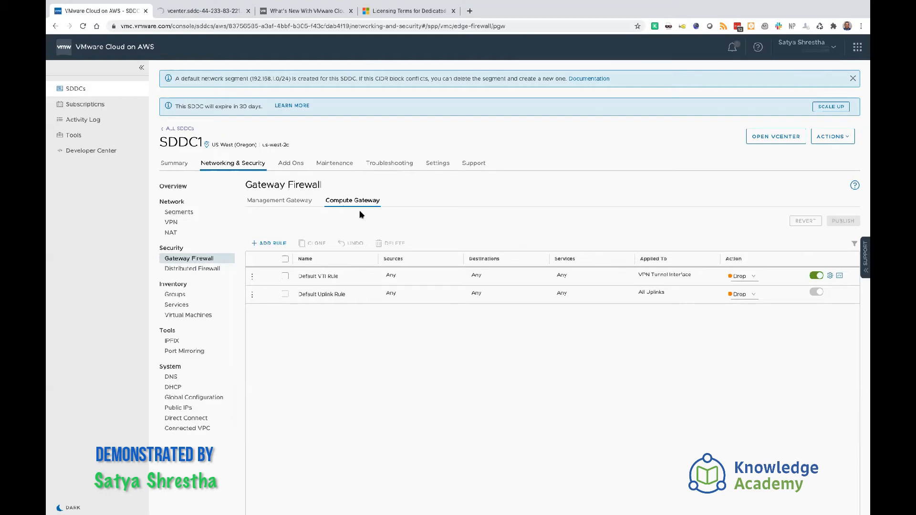
{"action": "left_click", "coordinate": [282, 203]}
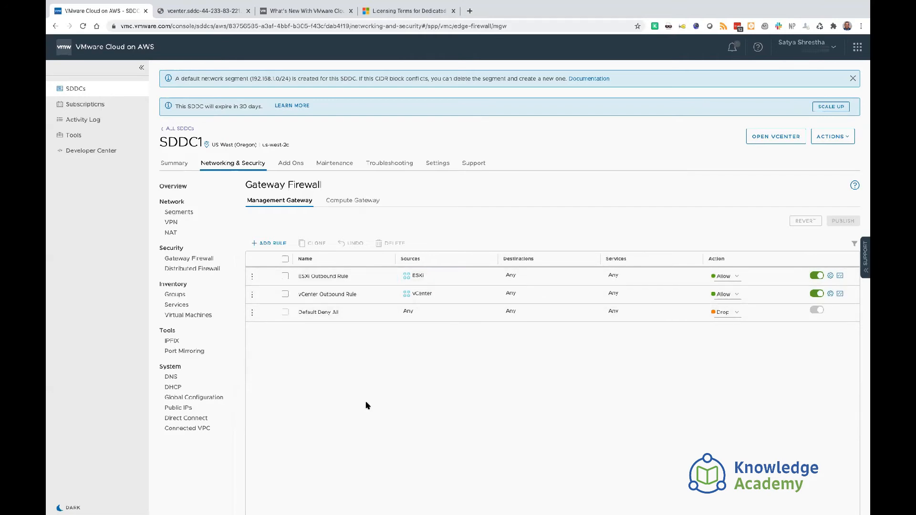
Step: Add a Management Gateway firewall rule named "vCenter Inbound Rule" followed by the owner's first name and "Home"
{"action": "left_click", "coordinate": [270, 244]}
{"action": "left_click", "coordinate": [310, 276]}
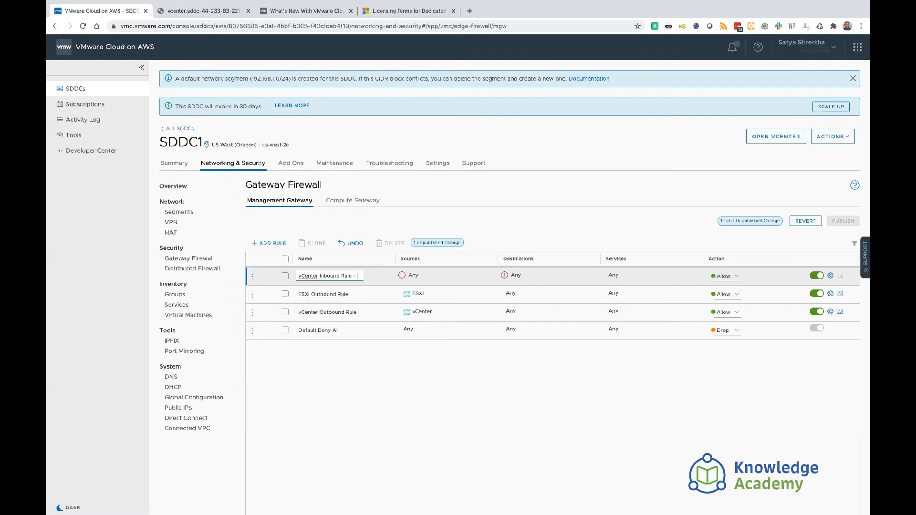
{"action": "type", "text": "atya Home"}
Step: Add a user-defined source group for the inbound rule, name it as the owner's Home Network, and open its IP address members for entry
{"action": "left_click", "coordinate": [430, 277]}
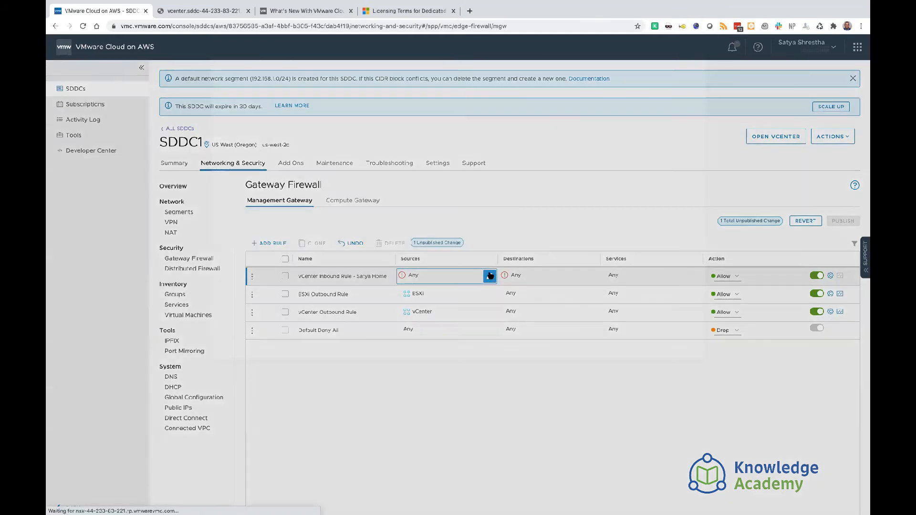
{"action": "left_click", "coordinate": [489, 276]}
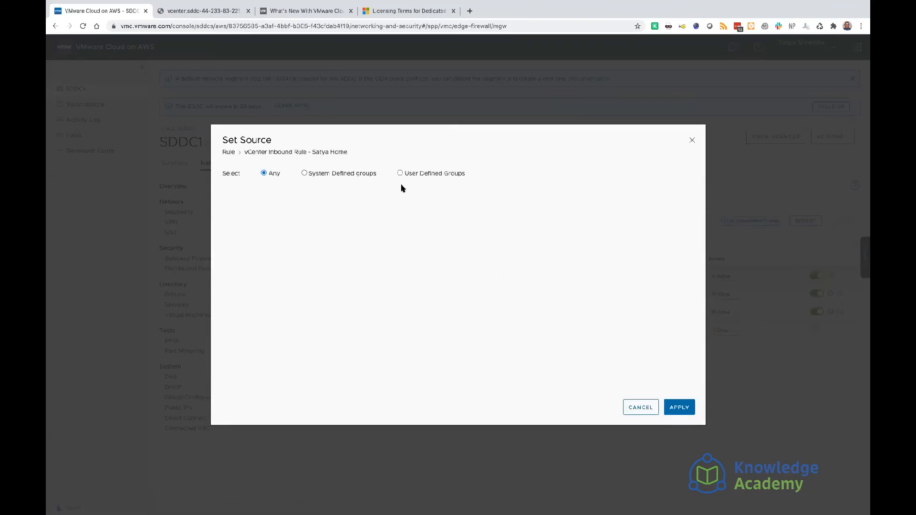
{"action": "left_click", "coordinate": [400, 174]}
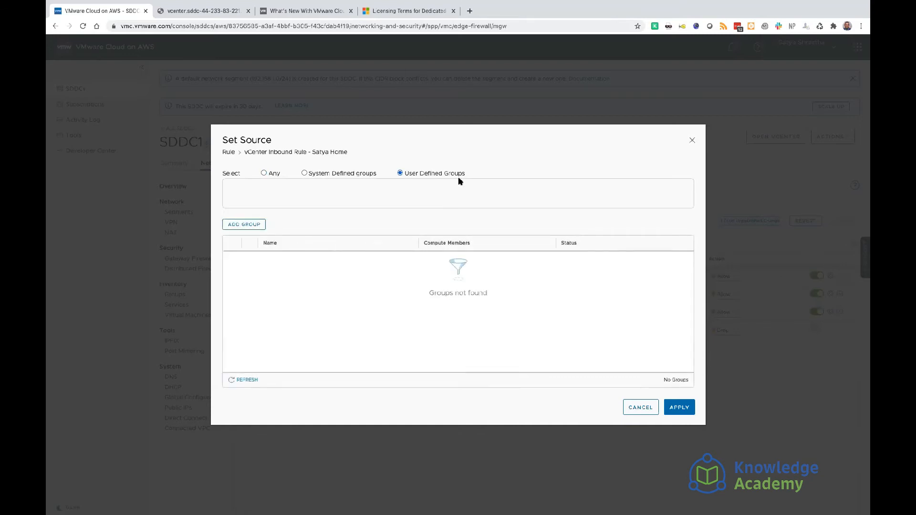
{"action": "left_click", "coordinate": [242, 225]}
{"action": "left_click", "coordinate": [322, 265]}
{"action": "type", "text": "Satya's Home Network"}
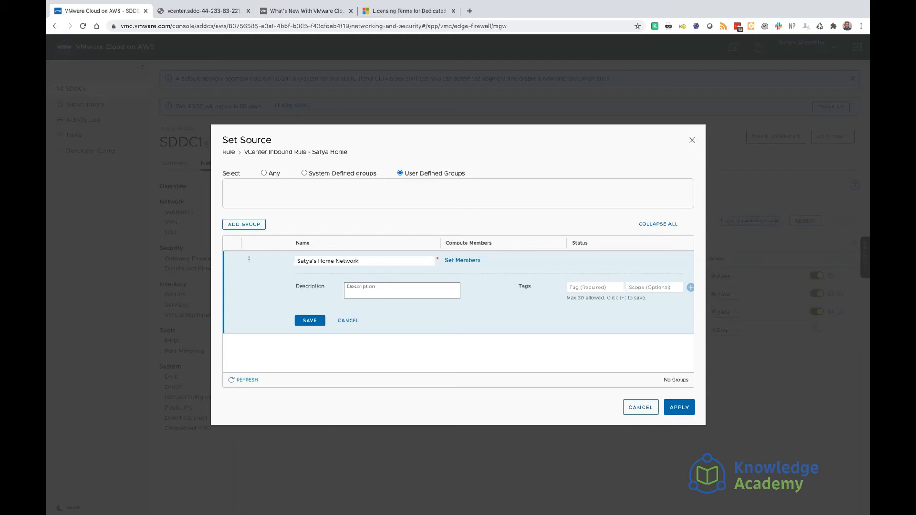
{"action": "left_click", "coordinate": [458, 262]}
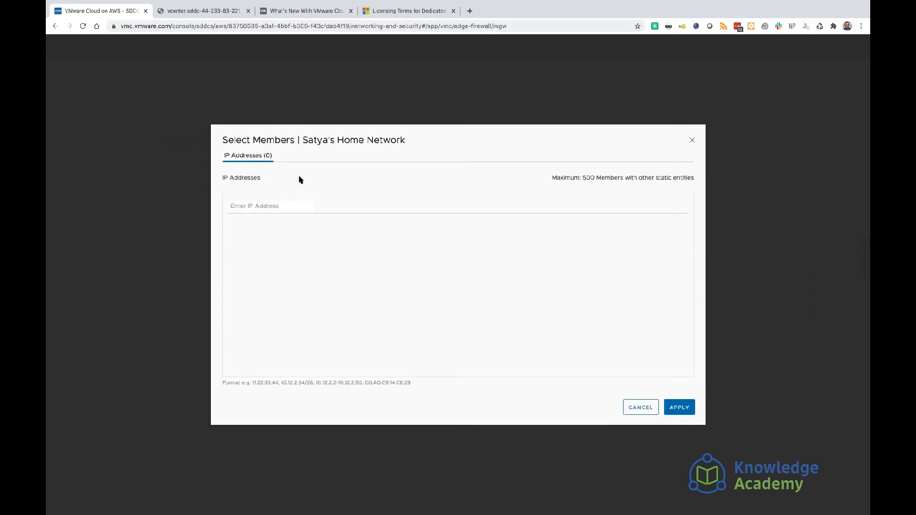
{"action": "left_click", "coordinate": [261, 206]}
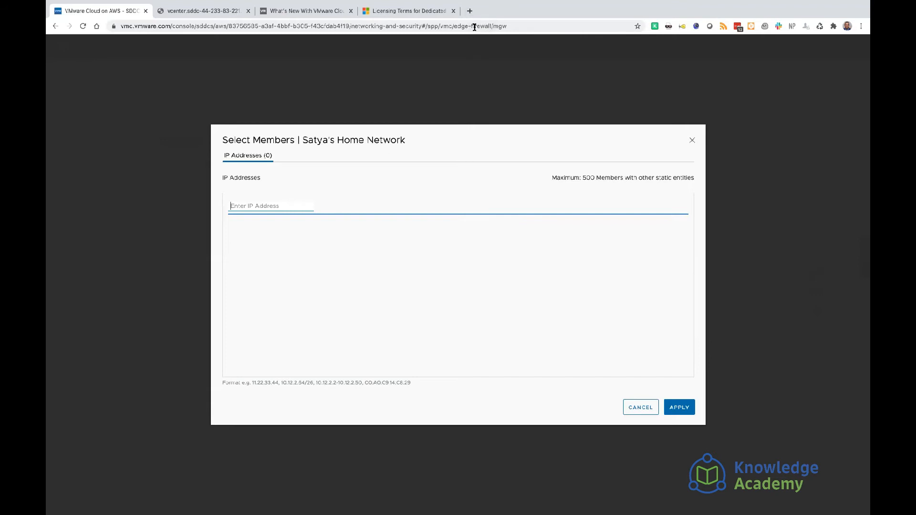
Step: Search Google for "my ip address" in a new browser tab and copy the public IP address
{"action": "left_click", "coordinate": [470, 11]}
{"action": "left_click", "coordinate": [373, 29]}
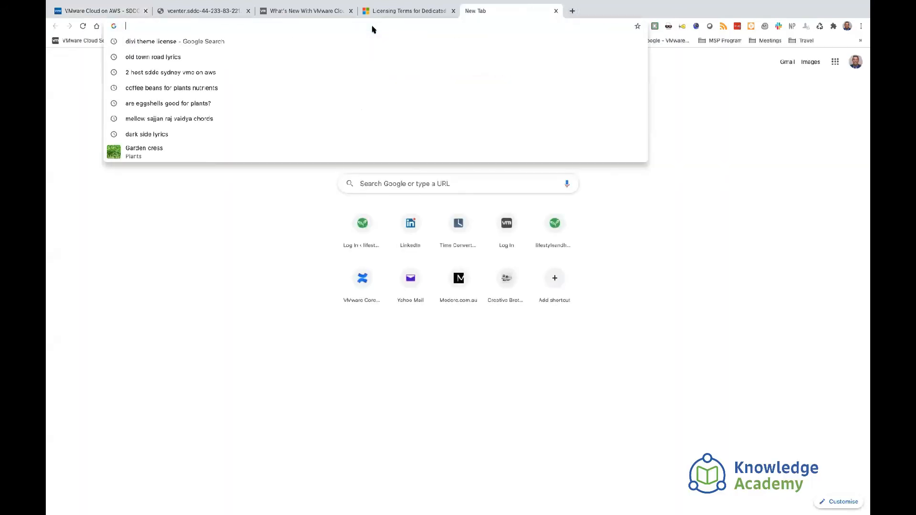
{"action": "type", "text": "my"}
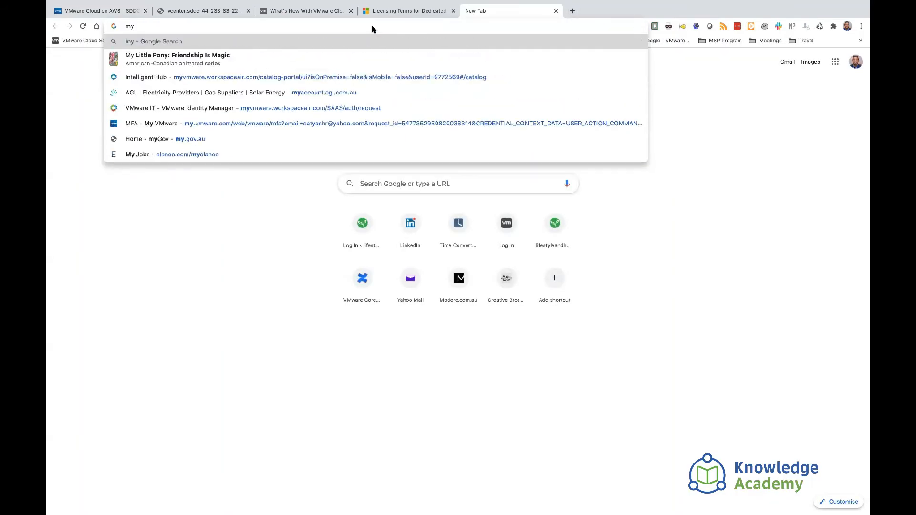
{"action": "type", "text": " ip address"}
{"action": "key", "text": "Return"}
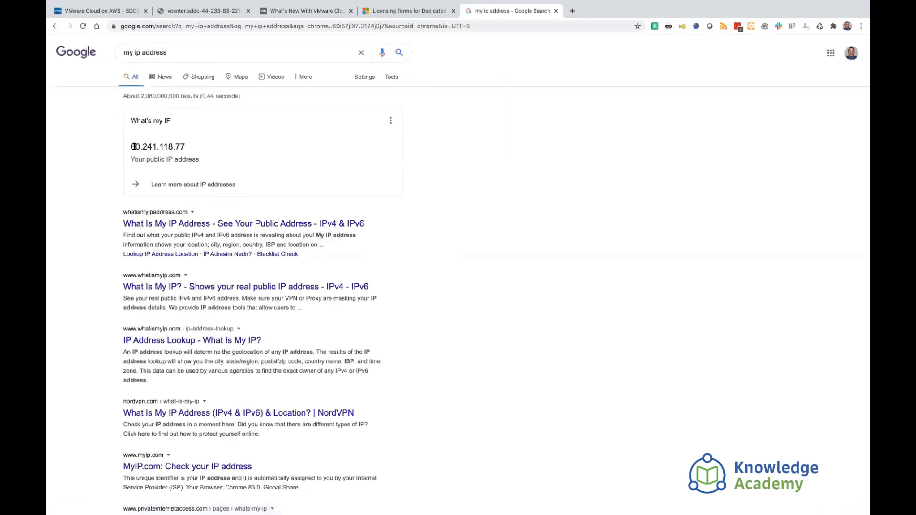
{"action": "left_click_drag", "start_coordinate": [131, 146], "coordinate": [186, 146]}
{"action": "key", "text": "ctrl+c"}
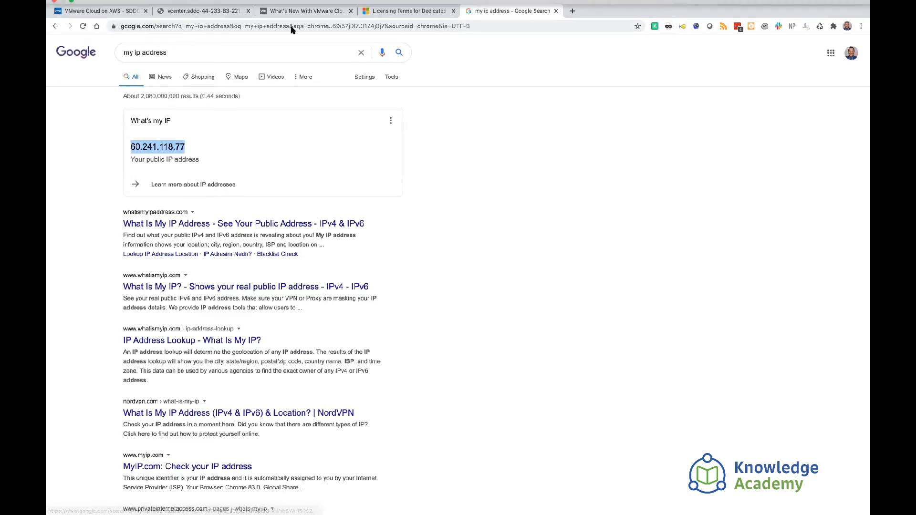
Step: Add the copied public IP address to the home network group, save the group, and apply it as the inbound rule's source
{"action": "left_click", "coordinate": [114, 14]}
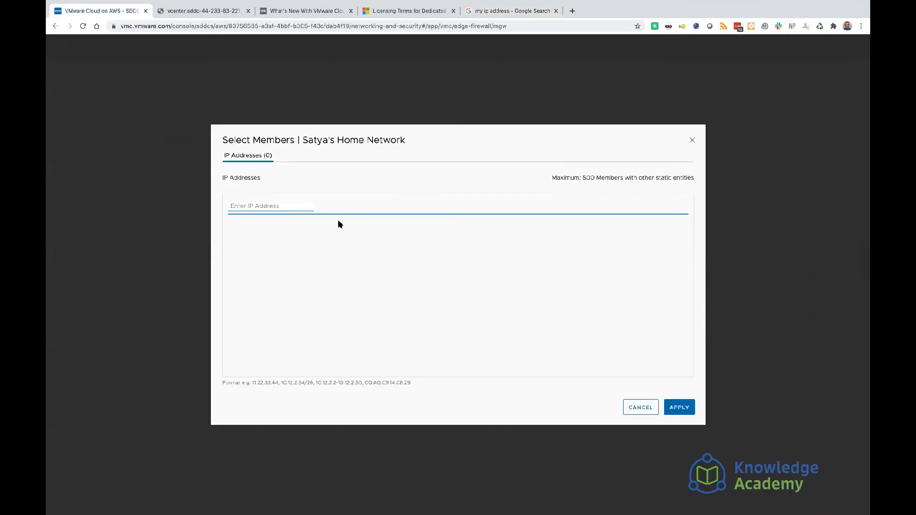
{"action": "key", "text": "ctrl+v"}
{"action": "left_click", "coordinate": [679, 408]}
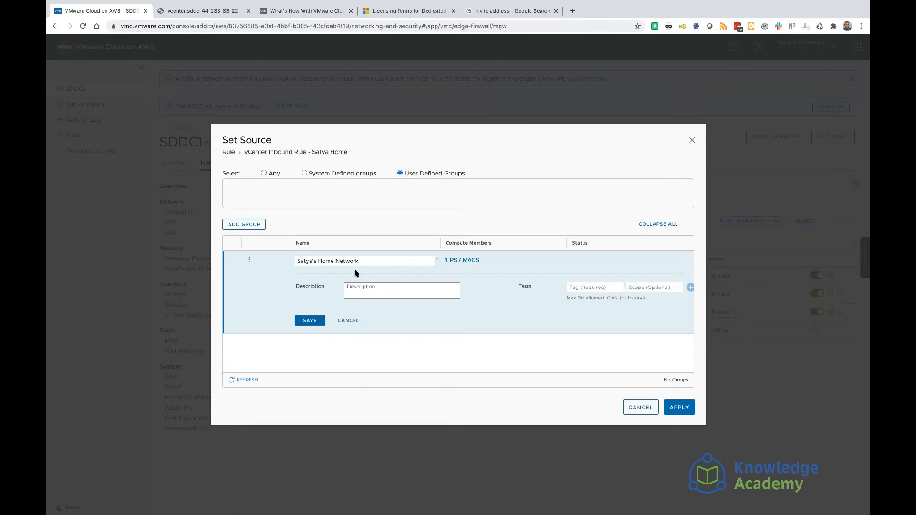
{"action": "left_click", "coordinate": [311, 322]}
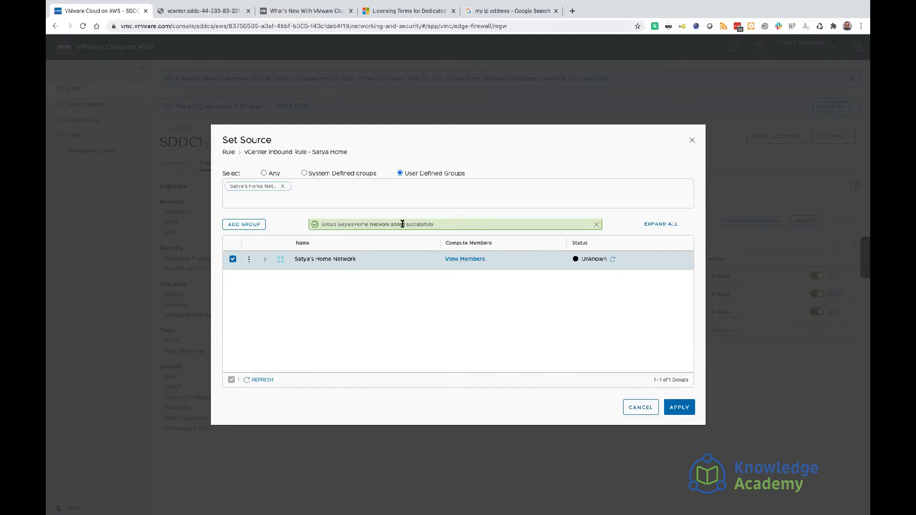
{"action": "left_click", "coordinate": [265, 260]}
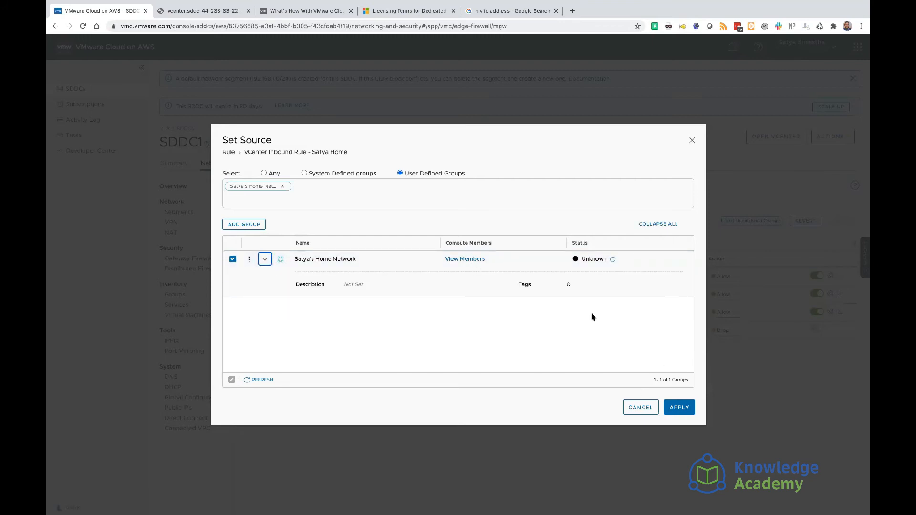
{"action": "left_click", "coordinate": [681, 407]}
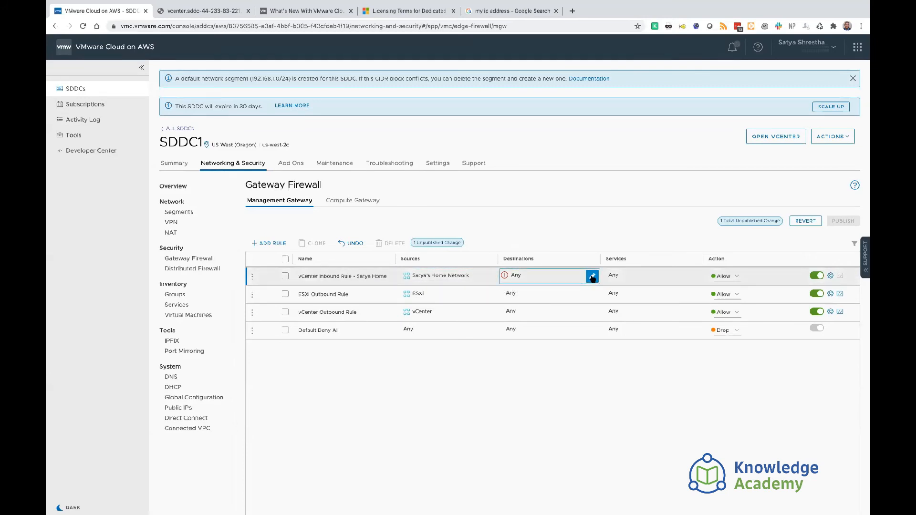
Step: Set the inbound rule's destination to the system-defined vCenter group
{"action": "left_click", "coordinate": [591, 276]}
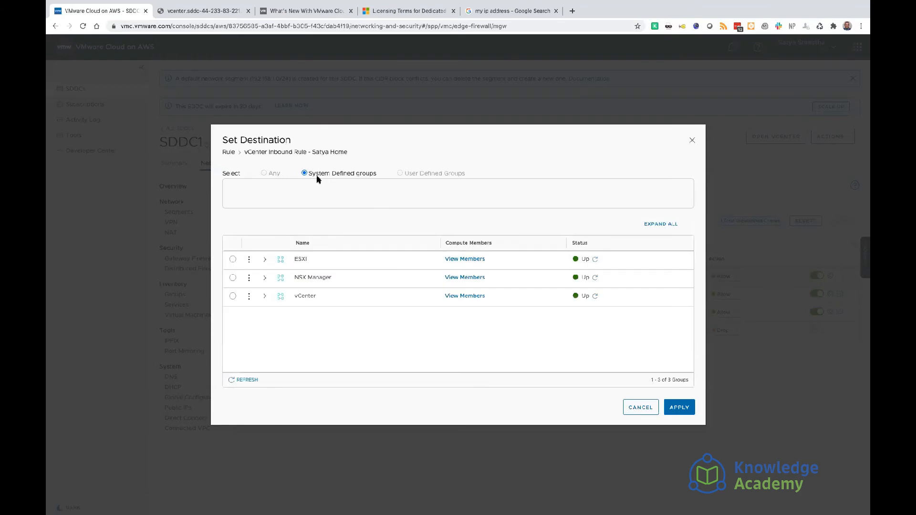
{"action": "left_click", "coordinate": [304, 173]}
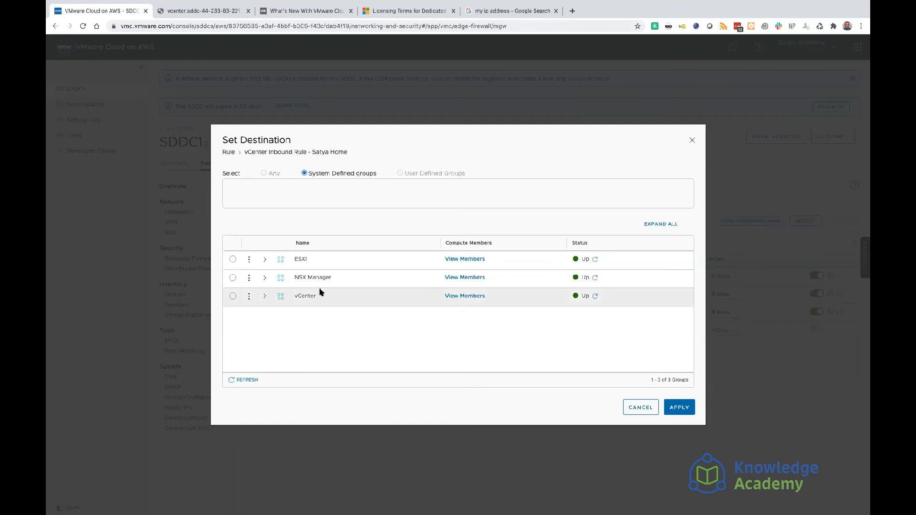
{"action": "left_click", "coordinate": [265, 296]}
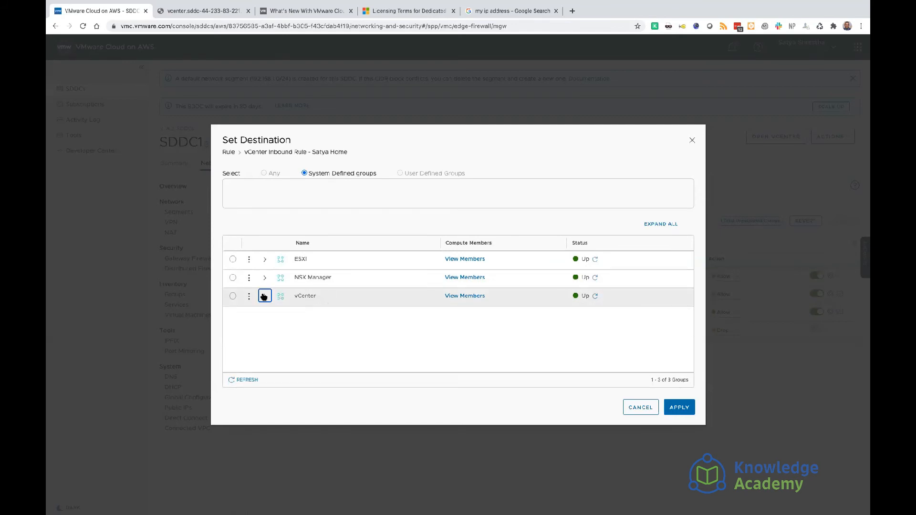
{"action": "left_click", "coordinate": [233, 297]}
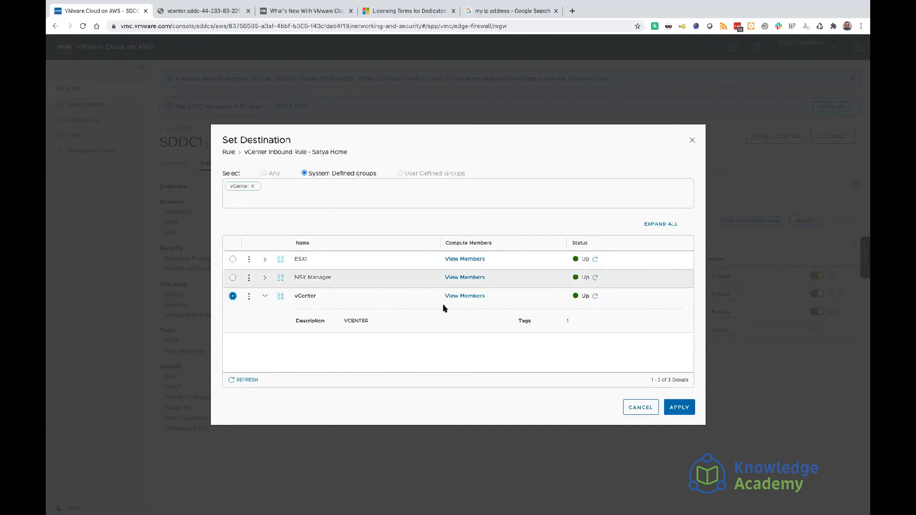
{"action": "left_click", "coordinate": [680, 407]}
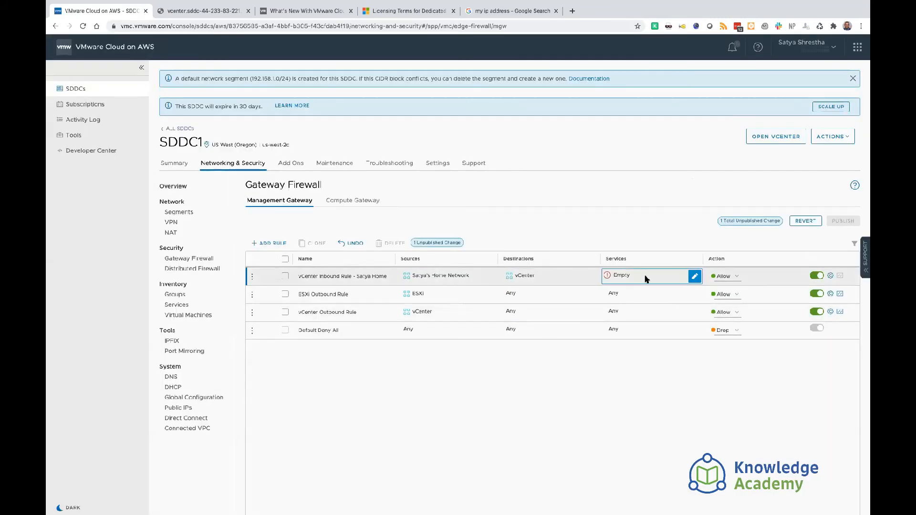
Step: Set the inbound rule's services to HTTPS (TCP 443), SSO (TCP 7444) and ICMP (ALL ICMP)
{"action": "left_click", "coordinate": [694, 277]}
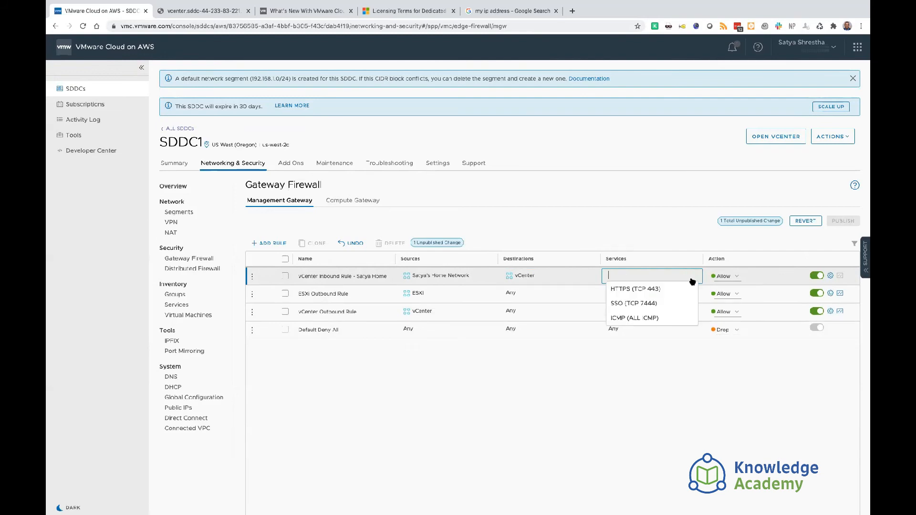
{"action": "left_click", "coordinate": [658, 290]}
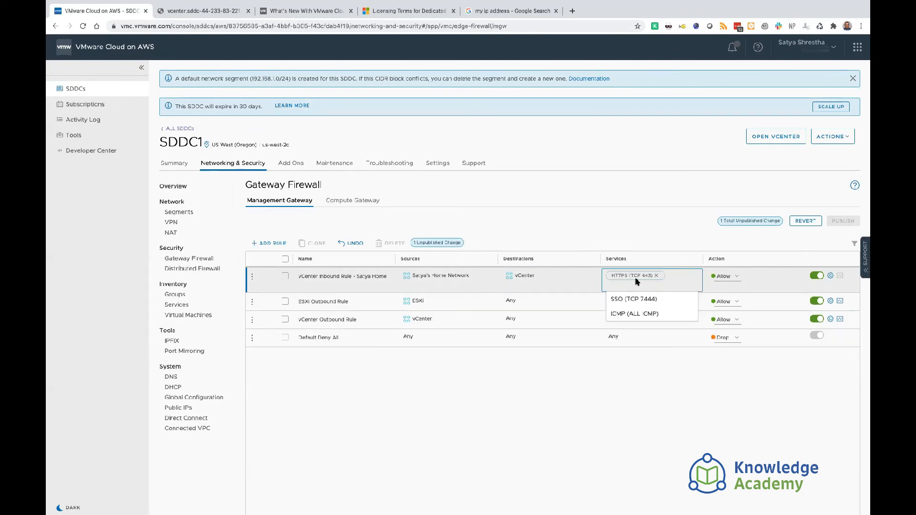
{"action": "left_click", "coordinate": [648, 299]}
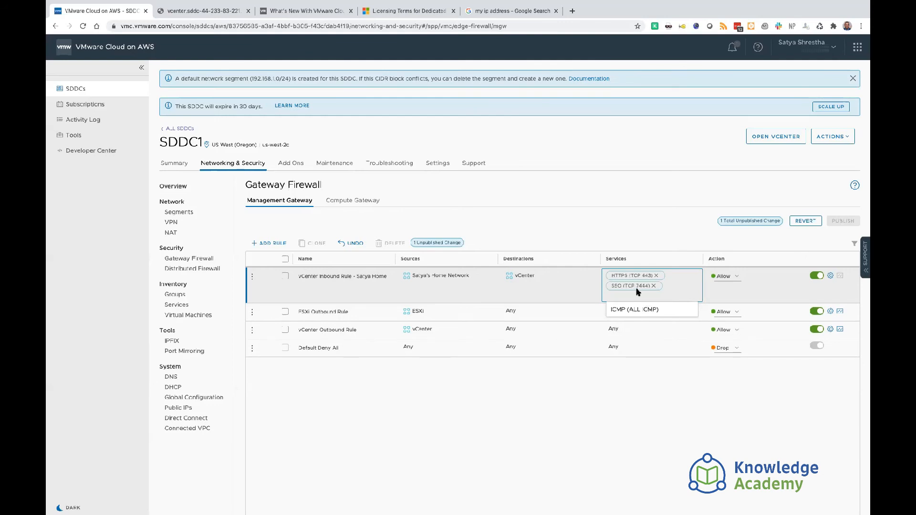
{"action": "left_click", "coordinate": [642, 310]}
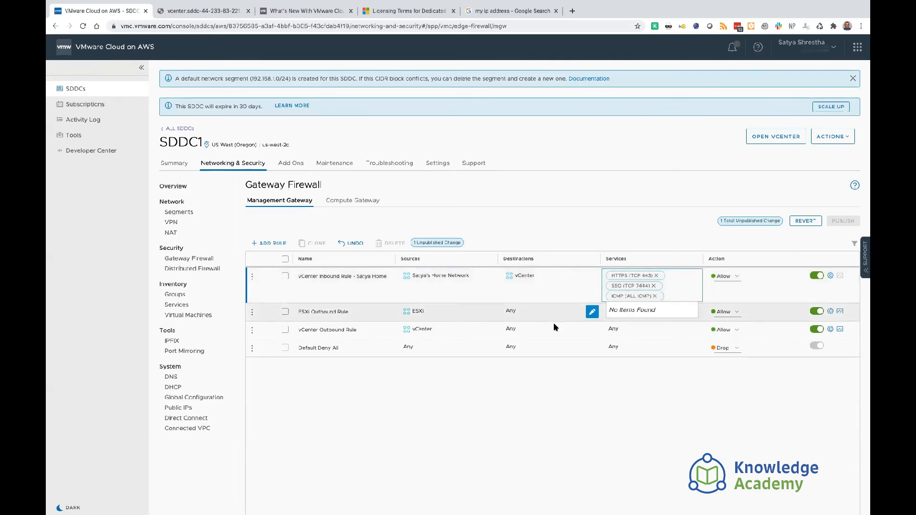
Step: Publish the completed vCenter inbound rule on the Management Gateway and check the vCenter page already open in the browser
{"action": "left_click", "coordinate": [590, 425]}
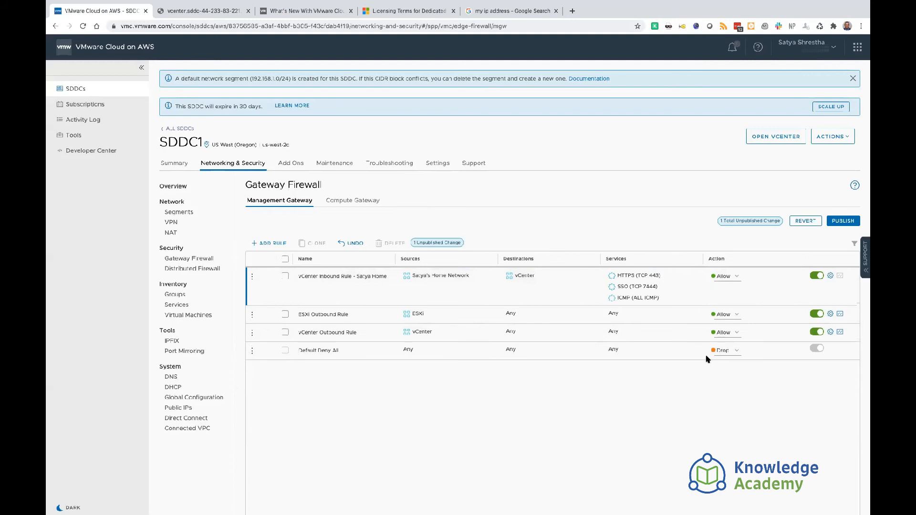
{"action": "left_click", "coordinate": [840, 222]}
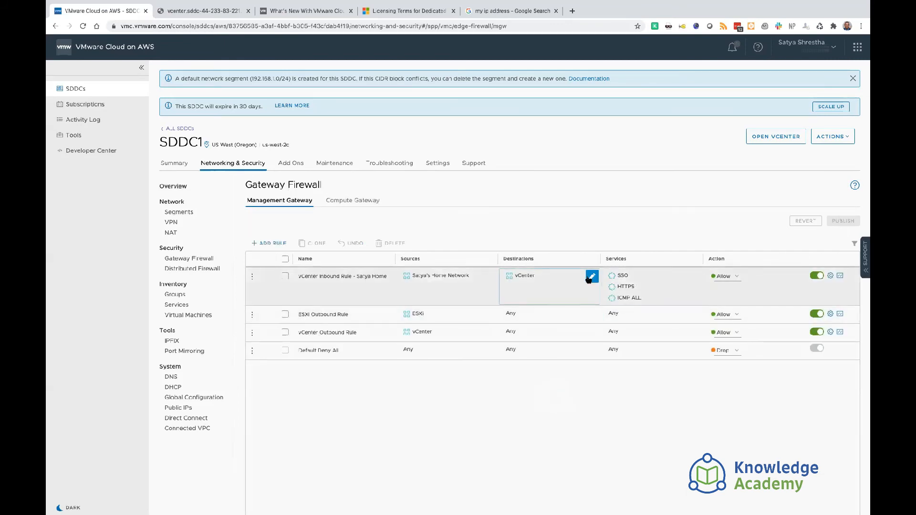
{"action": "left_click", "coordinate": [212, 12]}
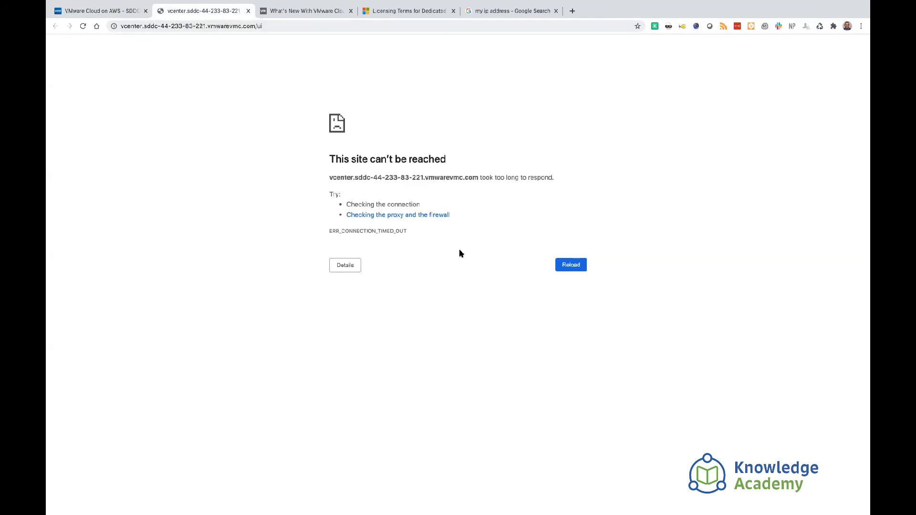
{"action": "left_click", "coordinate": [139, 16]}
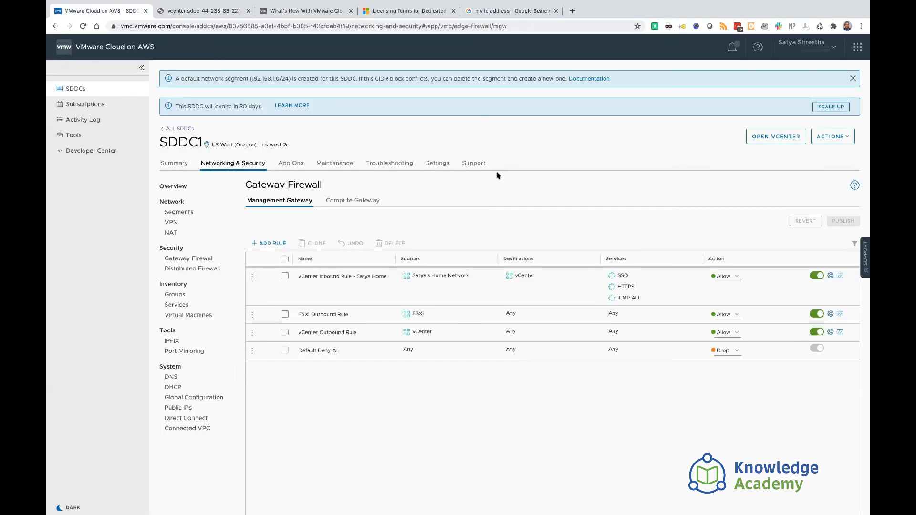
Step: Copy the default username and password from the SDDC's vCenter credentials and open the vCenter login page
{"action": "left_click", "coordinate": [769, 141]}
{"action": "left_click", "coordinate": [596, 306]}
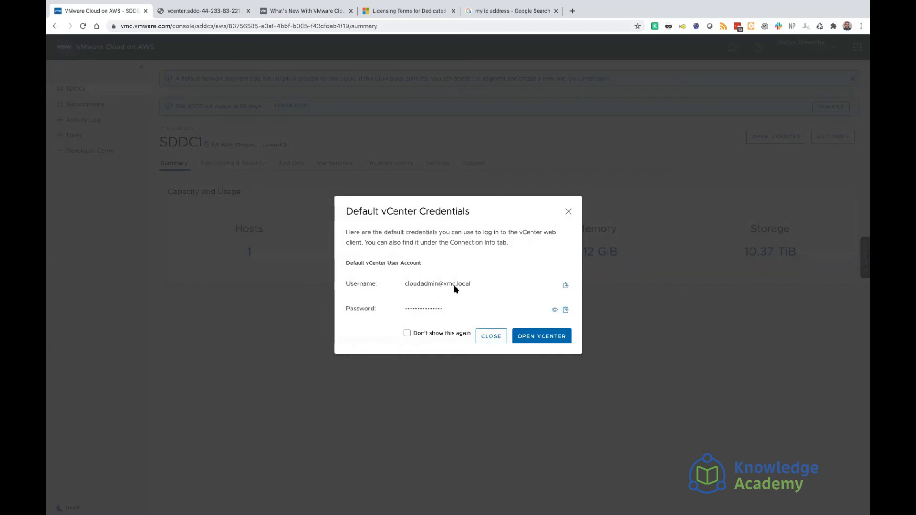
{"action": "left_click", "coordinate": [566, 286]}
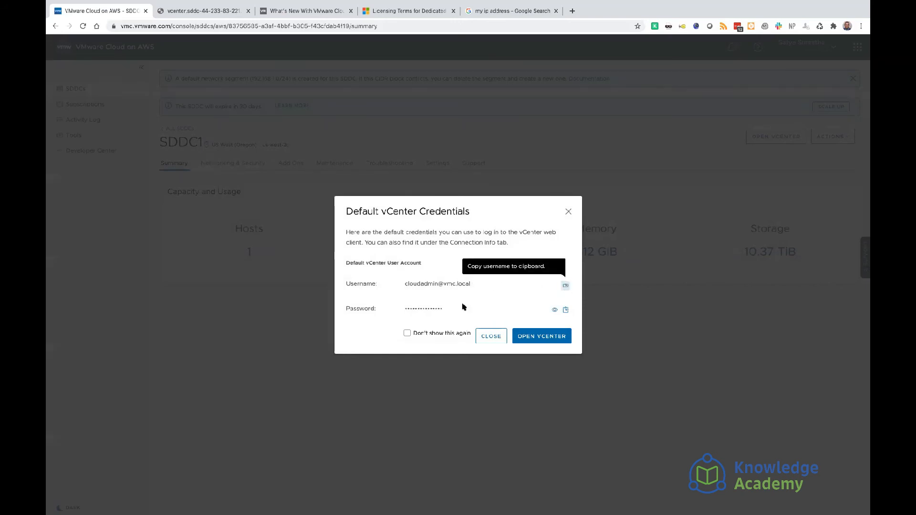
{"action": "left_click", "coordinate": [566, 311]}
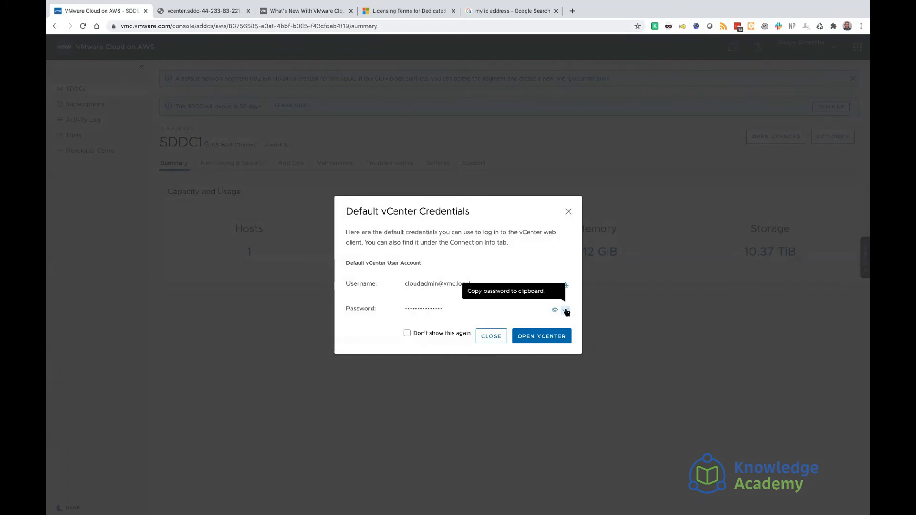
{"action": "left_click", "coordinate": [528, 341]}
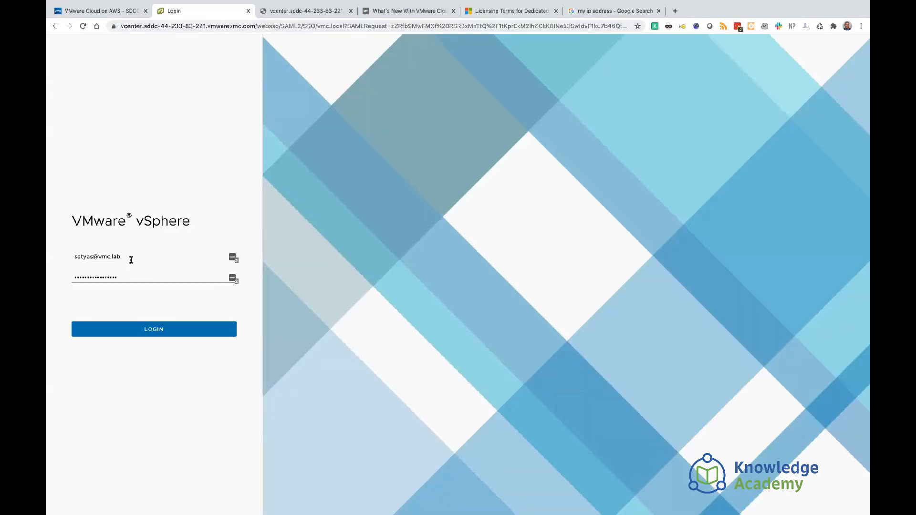
Step: Replace the prefilled username on the vSphere login page with the copied default vCenter username
{"action": "triple_click", "coordinate": [131, 260]}
{"action": "key", "text": "BackSpace"}
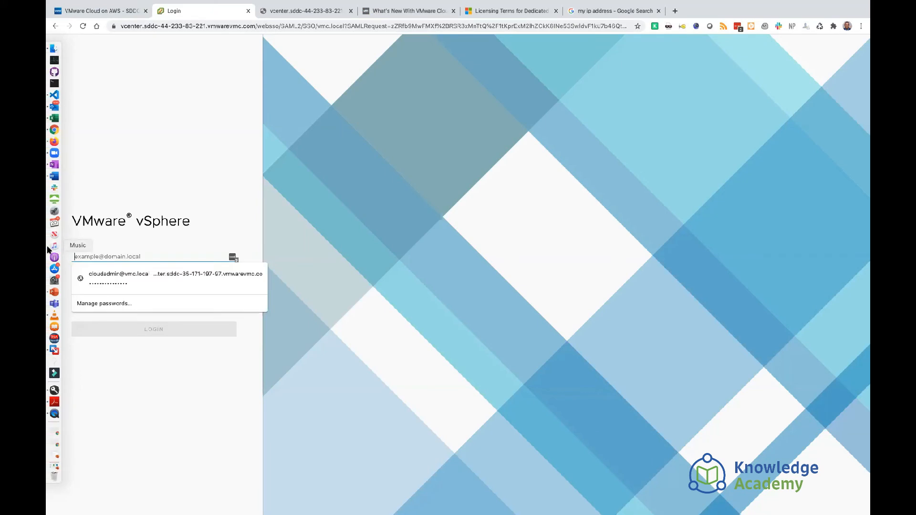
{"action": "key", "text": "shift+super+v"}
{"action": "key", "text": "Return"}
Step: Replace the prefilled password with the copied default vCenter password, log in, and decline the password manager's update offer
{"action": "triple_click", "coordinate": [141, 279]}
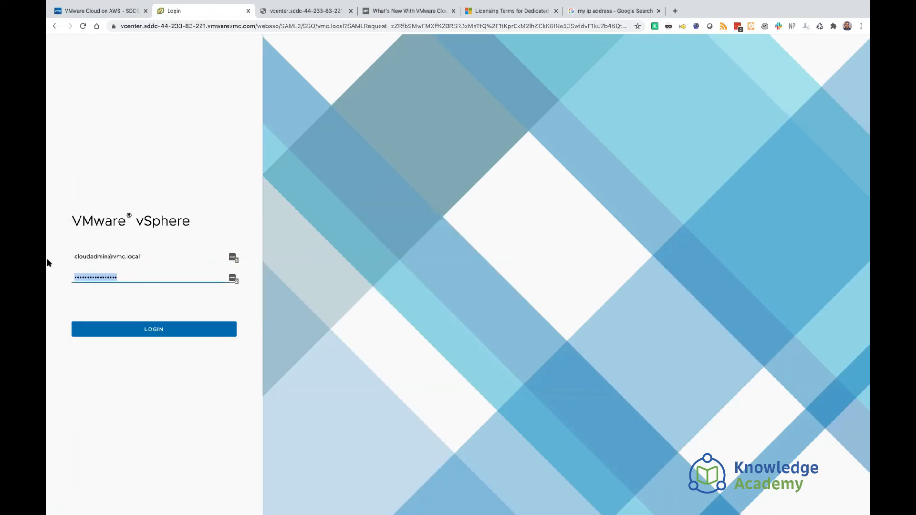
{"action": "key", "text": "BackSpace"}
{"action": "key", "text": "shift+super+v"}
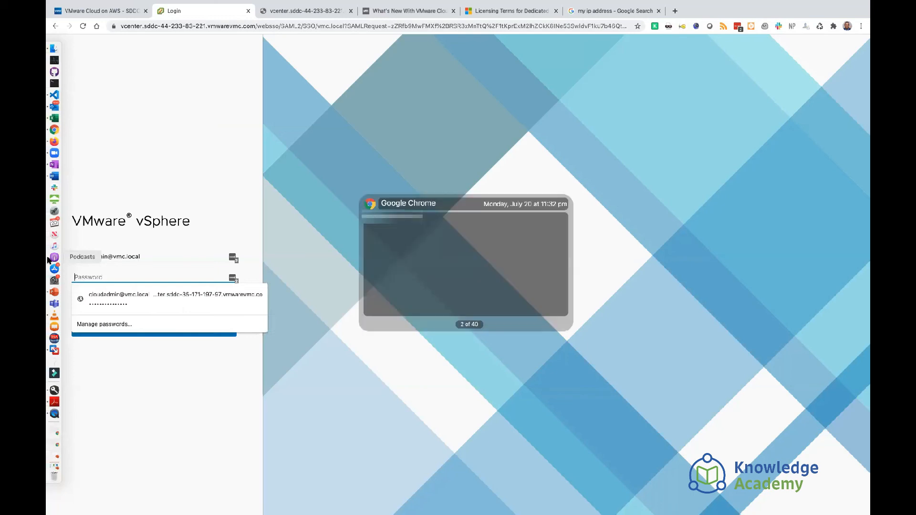
{"action": "key", "text": "Return"}
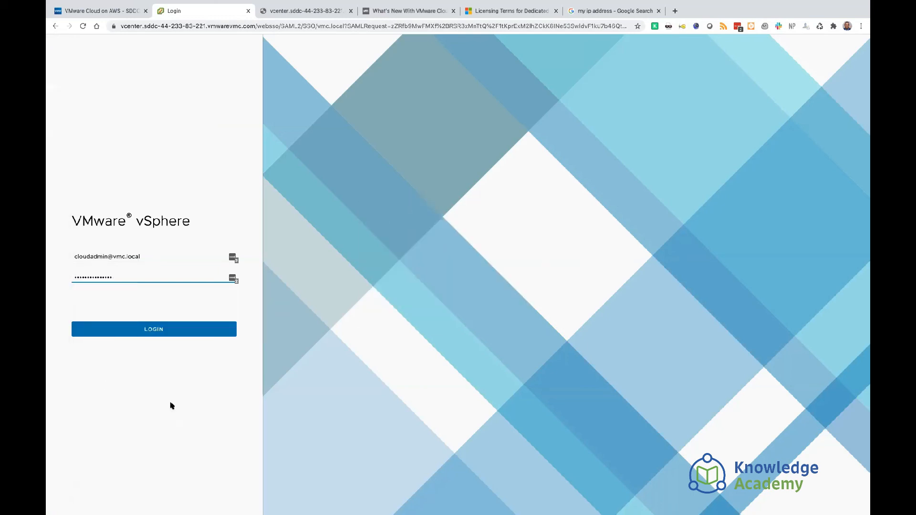
{"action": "left_click", "coordinate": [155, 330]}
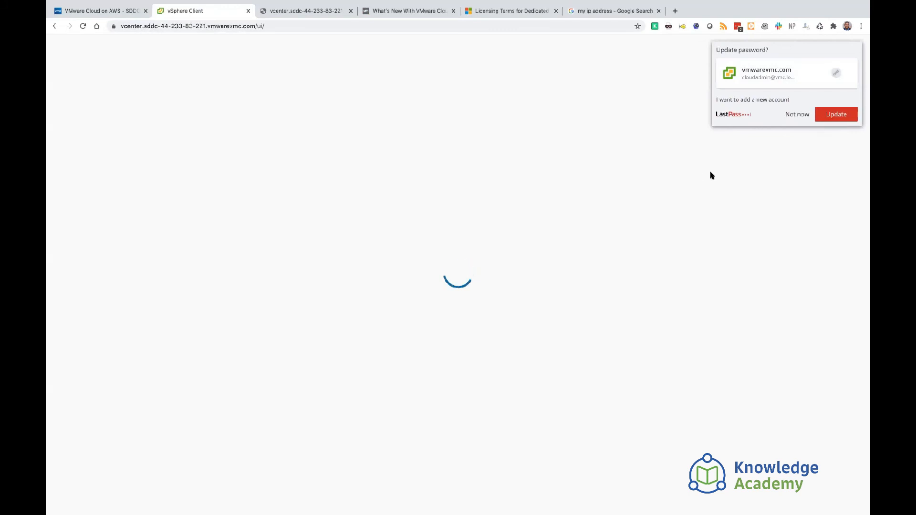
{"action": "left_click", "coordinate": [790, 118]}
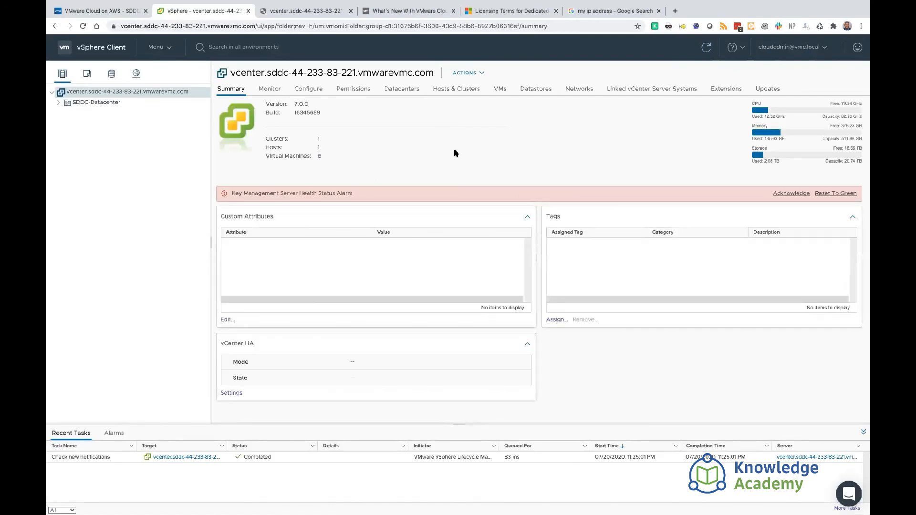
Step: Expand the datacenter's Cluster-1 in the inventory and examine Compute-ResourcePool and the management VMs under Mgmt-ResourcePool
{"action": "left_click", "coordinate": [64, 114]}
{"action": "left_click", "coordinate": [72, 133]}
{"action": "left_click", "coordinate": [72, 143]}
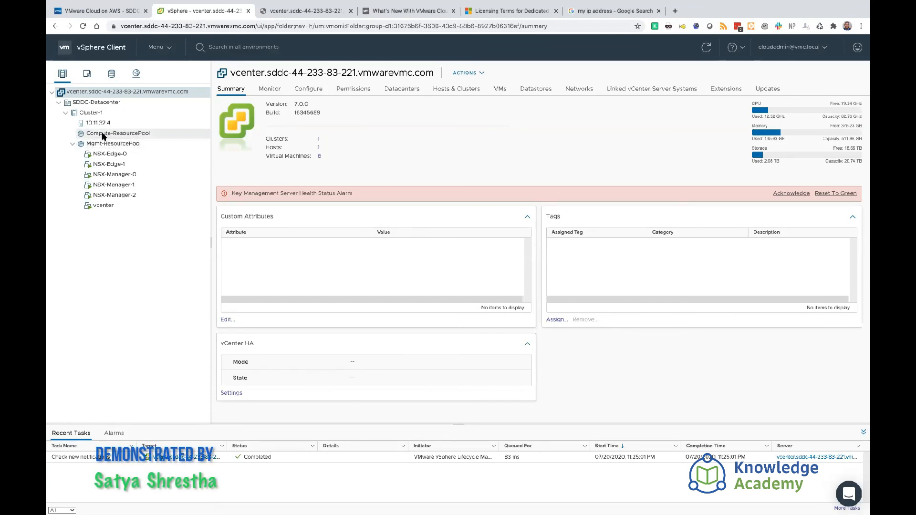
{"action": "left_click", "coordinate": [136, 137]}
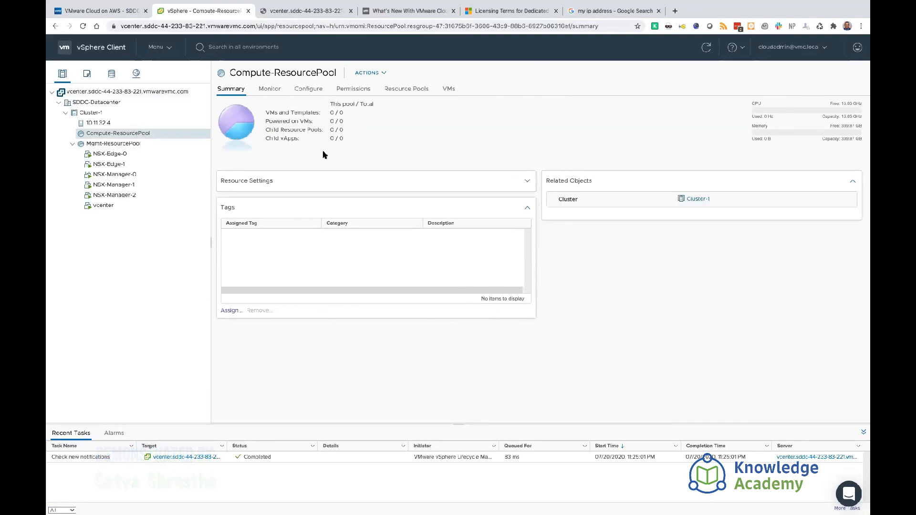
{"action": "left_click", "coordinate": [114, 143]}
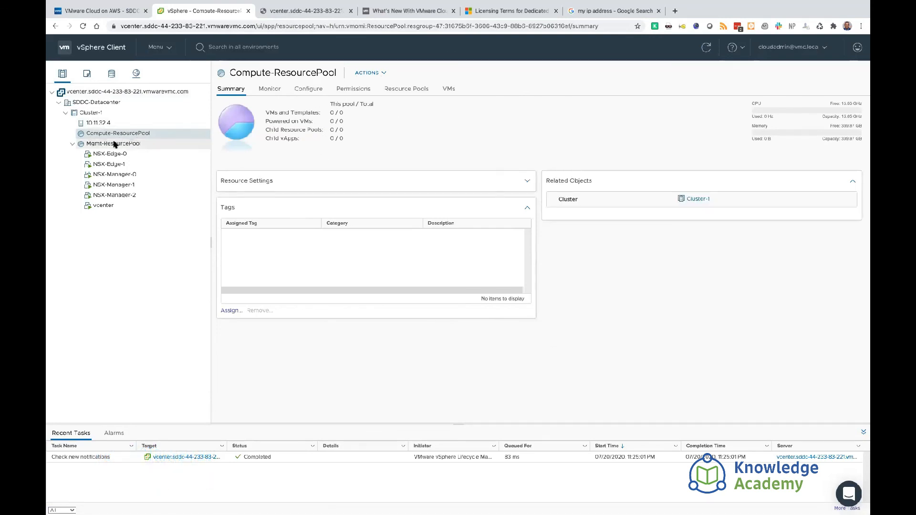